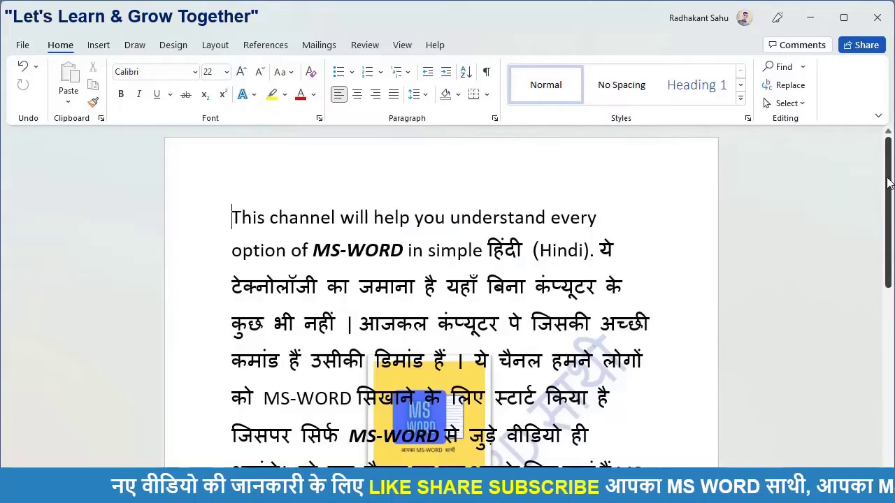
- Scroll through the Hindi-English document describing the MS-WORD channel
{"action": "left_click_drag", "start_coordinate": [889, 183], "coordinate": [882, 330]}
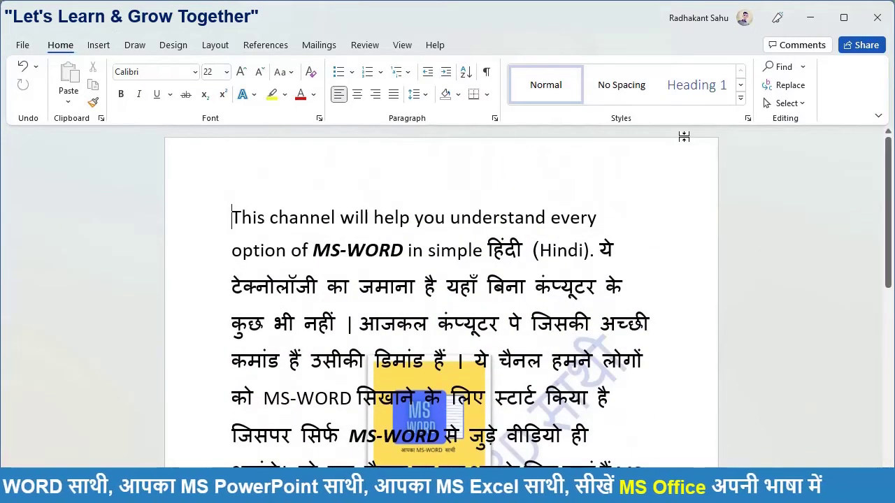
{"action": "left_click", "coordinate": [797, 107]}
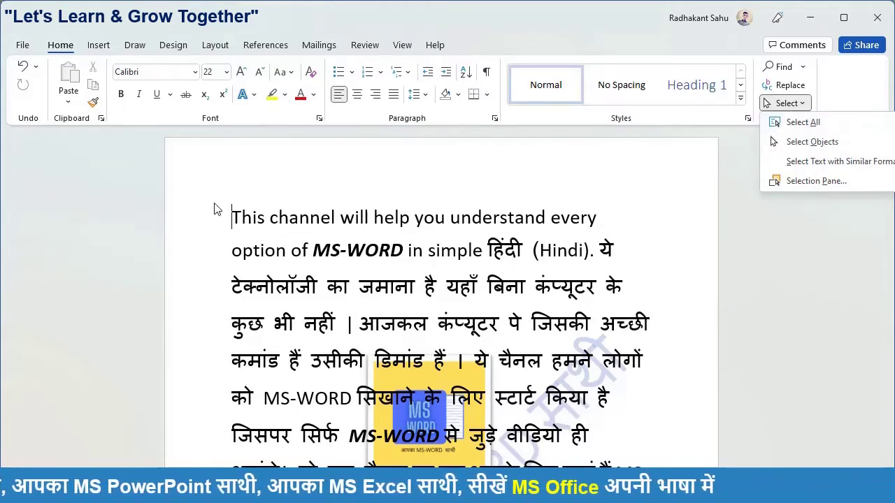
{"action": "left_click", "coordinate": [234, 219]}
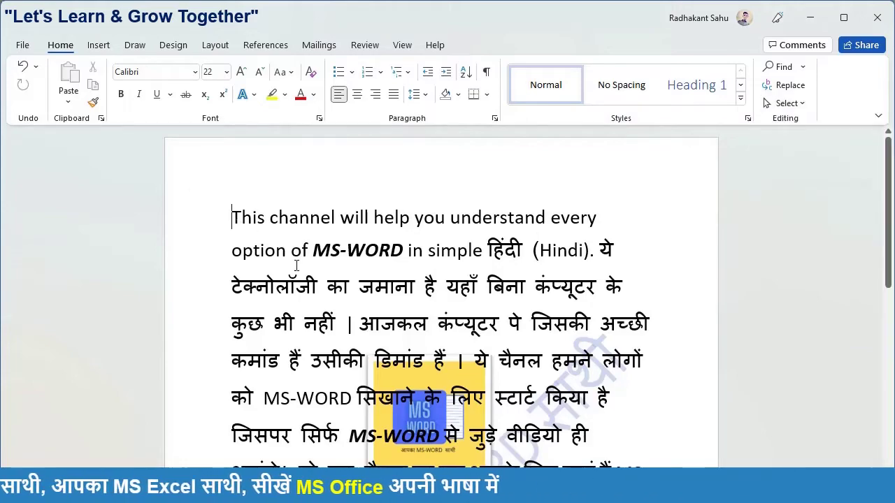
{"action": "scroll", "coordinate": [296, 266], "scroll_direction": "down", "scroll_amount": 3}
{"action": "scroll", "coordinate": [297, 265], "scroll_direction": "down", "scroll_amount": 3}
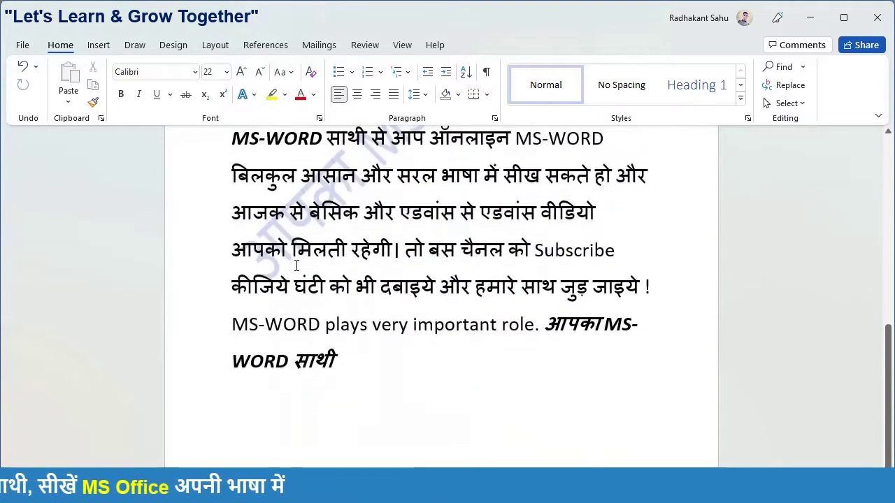
{"action": "scroll", "coordinate": [297, 266], "scroll_direction": "up", "scroll_amount": 1}
{"action": "scroll", "coordinate": [297, 266], "scroll_direction": "up", "scroll_amount": 5}
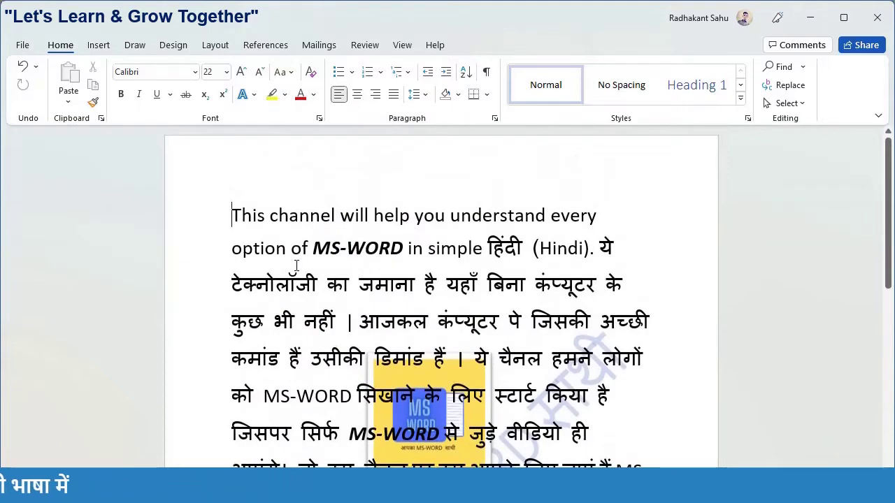
{"action": "left_click", "coordinate": [798, 107]}
{"action": "left_click", "coordinate": [799, 122]}
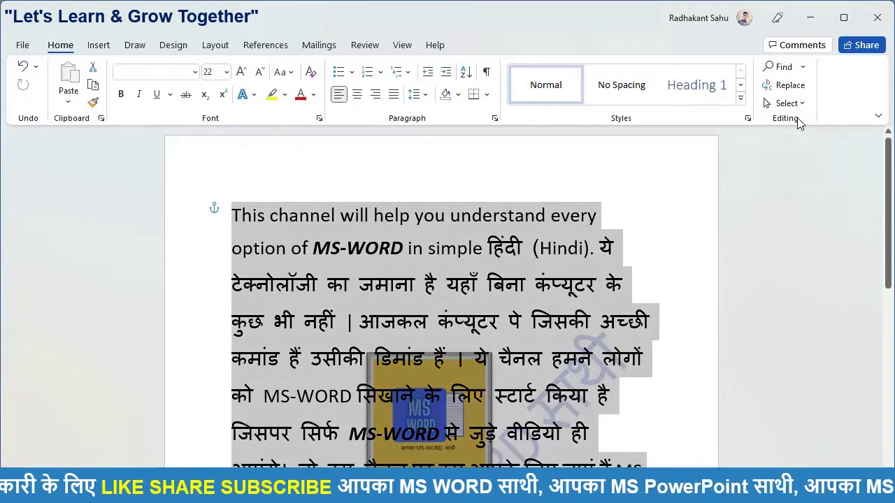
{"action": "scroll", "coordinate": [575, 201], "scroll_direction": "down", "scroll_amount": 4}
{"action": "scroll", "coordinate": [575, 202], "scroll_direction": "down", "scroll_amount": 2}
{"action": "scroll", "coordinate": [575, 201], "scroll_direction": "up", "scroll_amount": 6}
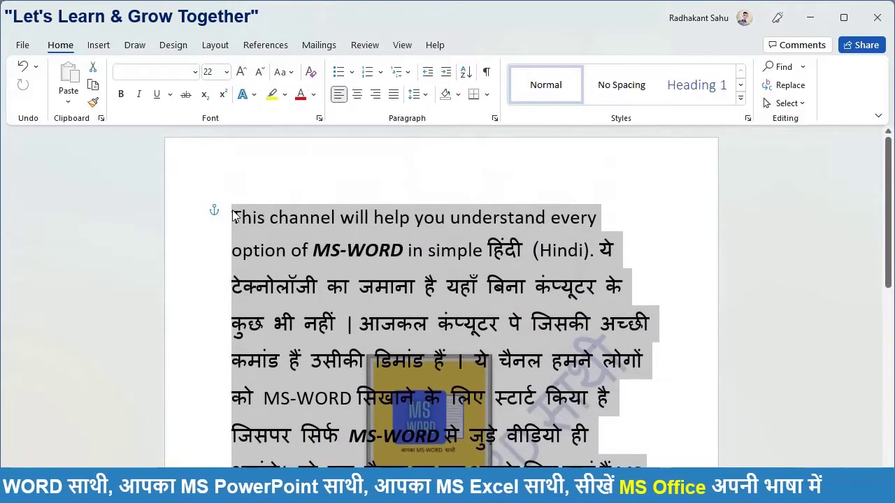
{"action": "left_click", "coordinate": [233, 218]}
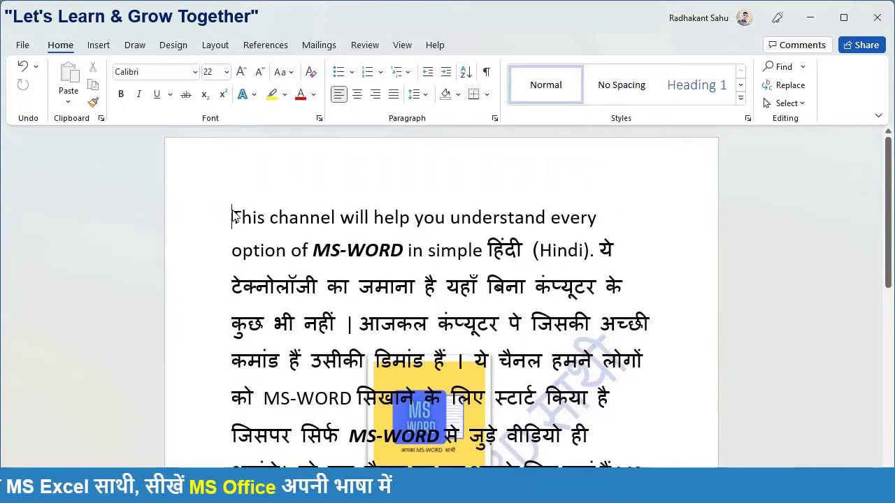
{"action": "key", "text": "ctrl+a"}
{"action": "scroll", "coordinate": [287, 224], "scroll_direction": "down", "scroll_amount": 3}
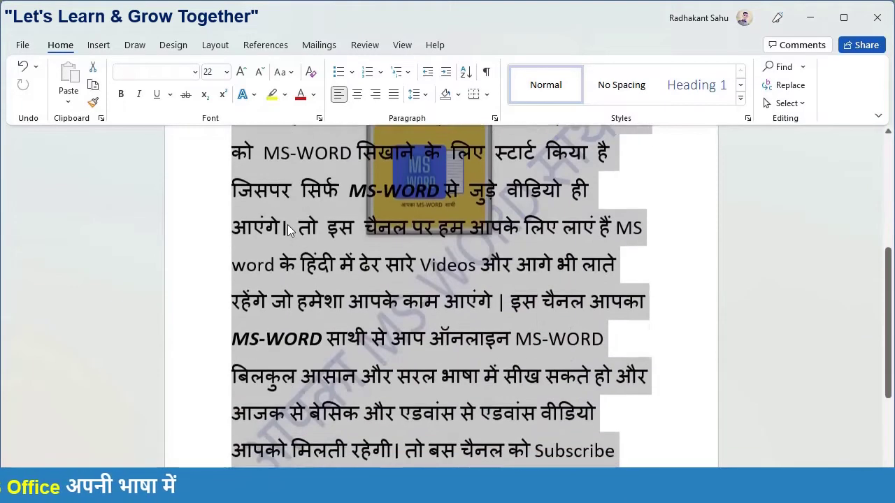
{"action": "scroll", "coordinate": [288, 225], "scroll_direction": "down", "scroll_amount": 3}
{"action": "scroll", "coordinate": [287, 225], "scroll_direction": "up", "scroll_amount": 6}
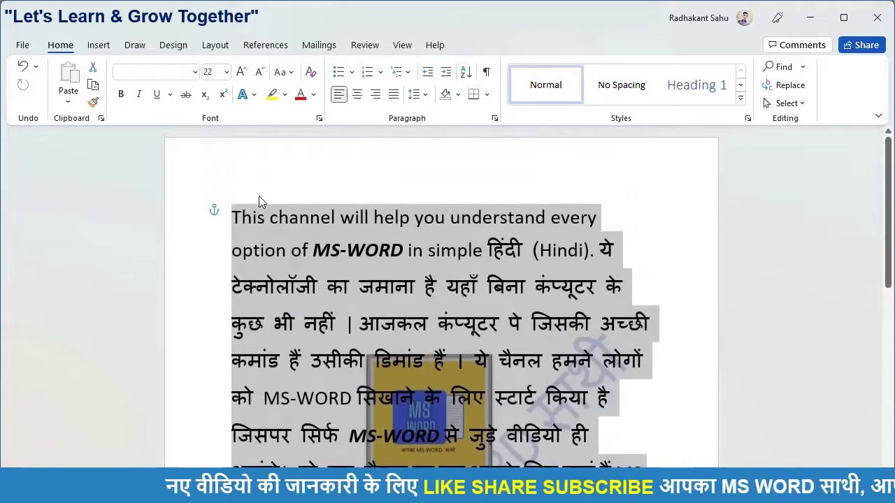
{"action": "left_click", "coordinate": [235, 219]}
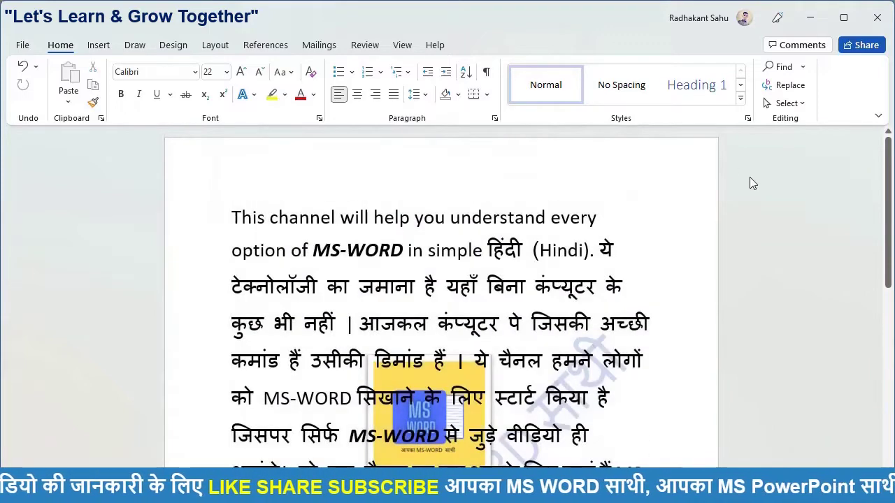
- Look over the Select options, then place the caret in the MS-WORD and Hindi text
{"action": "left_click", "coordinate": [801, 104]}
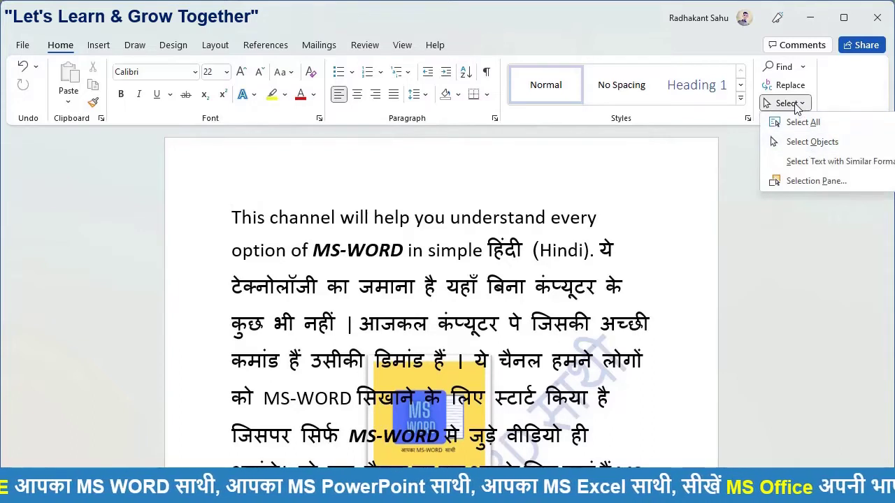
{"action": "left_click", "coordinate": [797, 105]}
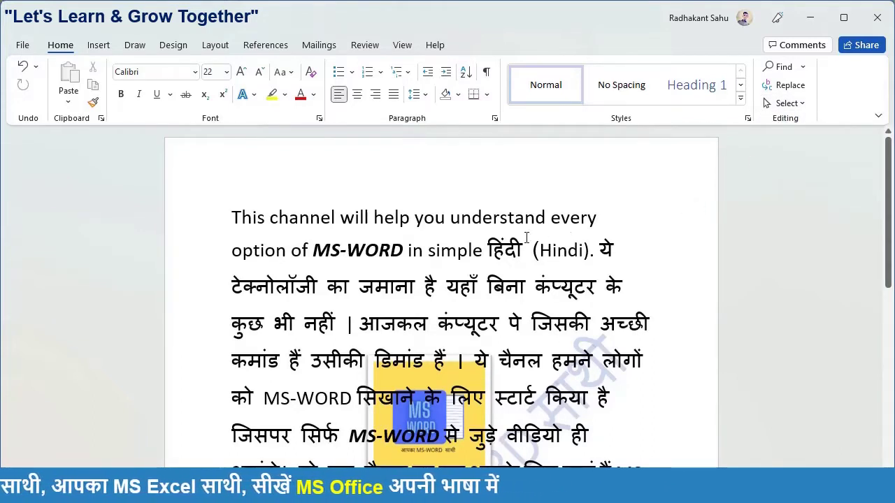
{"action": "scroll", "coordinate": [438, 391], "scroll_direction": "down", "scroll_amount": 3}
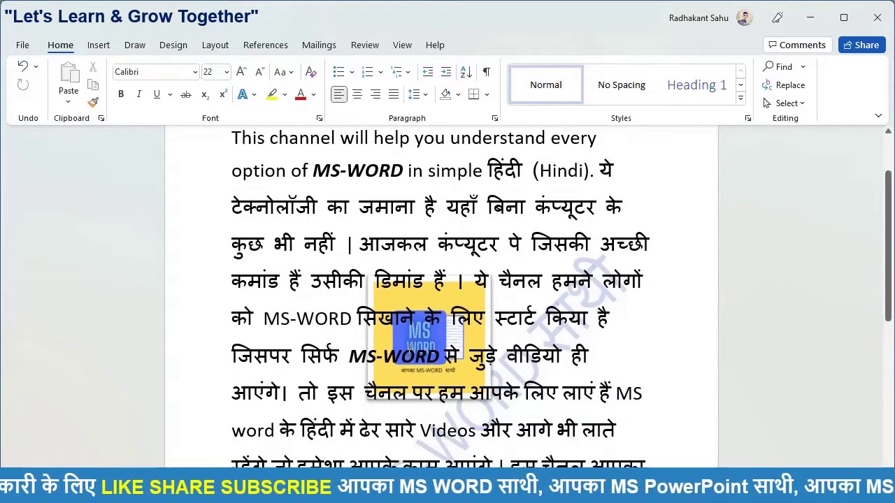
{"action": "left_click", "coordinate": [405, 355]}
{"action": "left_click", "coordinate": [395, 303]}
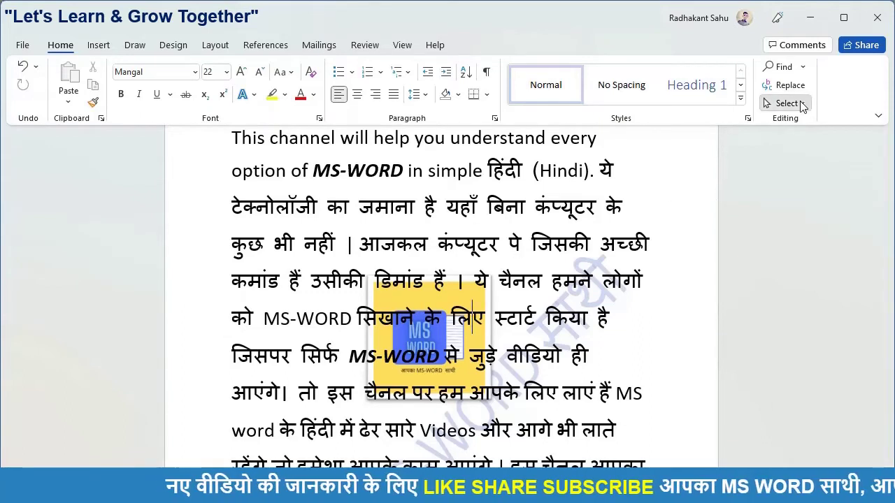
- Turn on Select Objects and select the MS-WORD logo picture
{"action": "left_click", "coordinate": [791, 102]}
{"action": "left_click", "coordinate": [805, 142]}
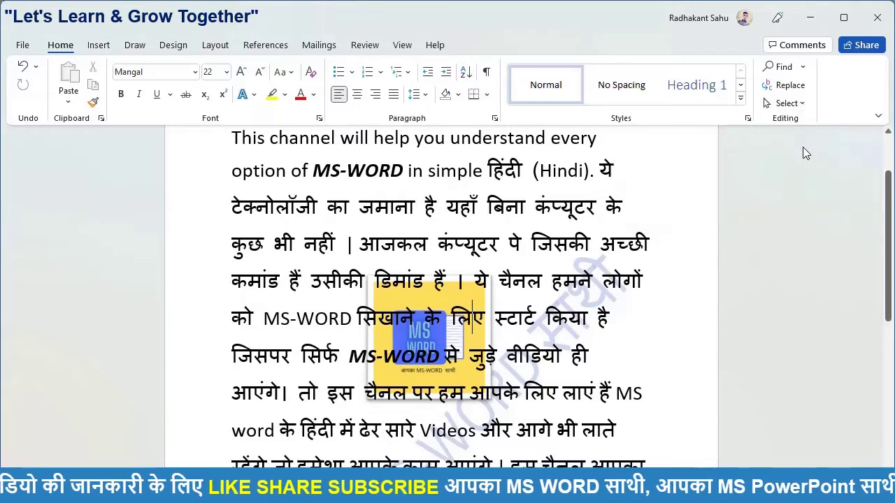
{"action": "left_click", "coordinate": [473, 300]}
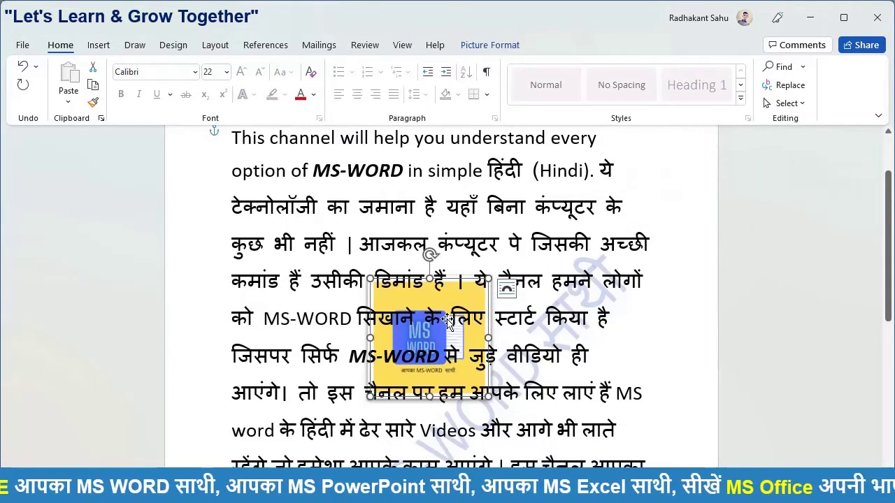
- Give the logo picture a framed style and place it in front of the text
{"action": "left_click", "coordinate": [481, 46]}
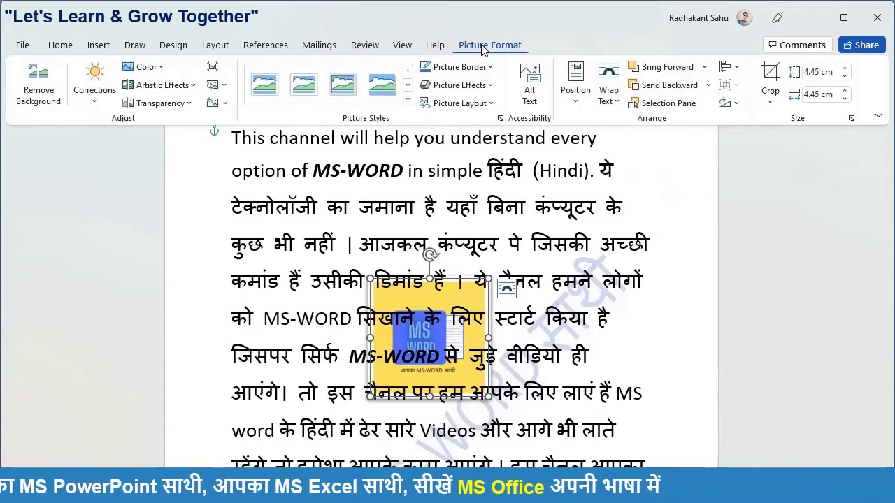
{"action": "left_click", "coordinate": [350, 95]}
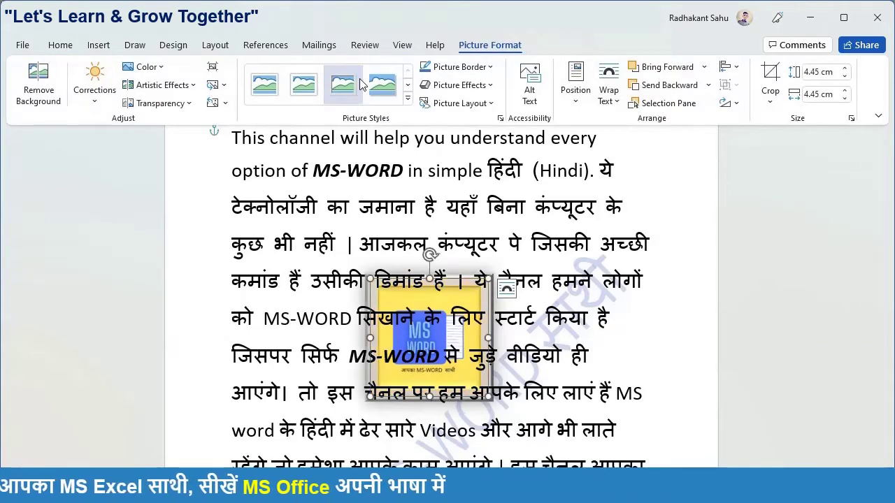
{"action": "left_click", "coordinate": [704, 66]}
{"action": "left_click", "coordinate": [684, 127]}
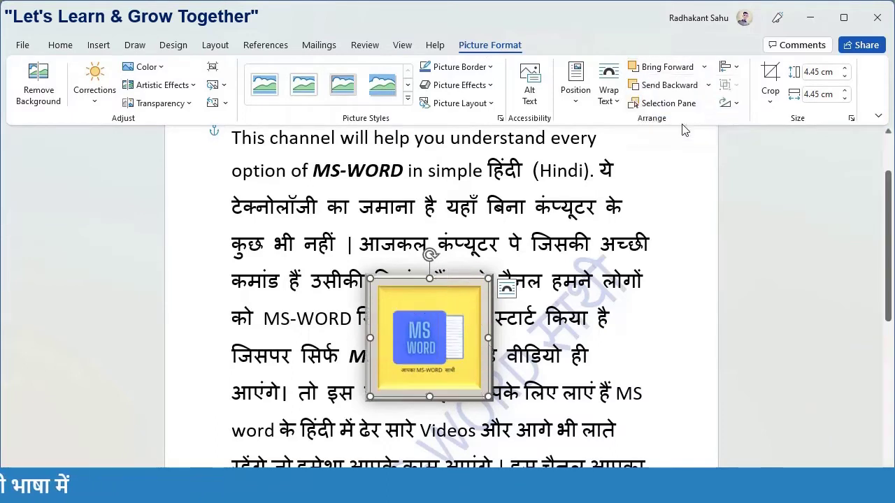
- Send the logo picture behind the text and return to the Home ribbon
{"action": "left_click", "coordinate": [710, 85]}
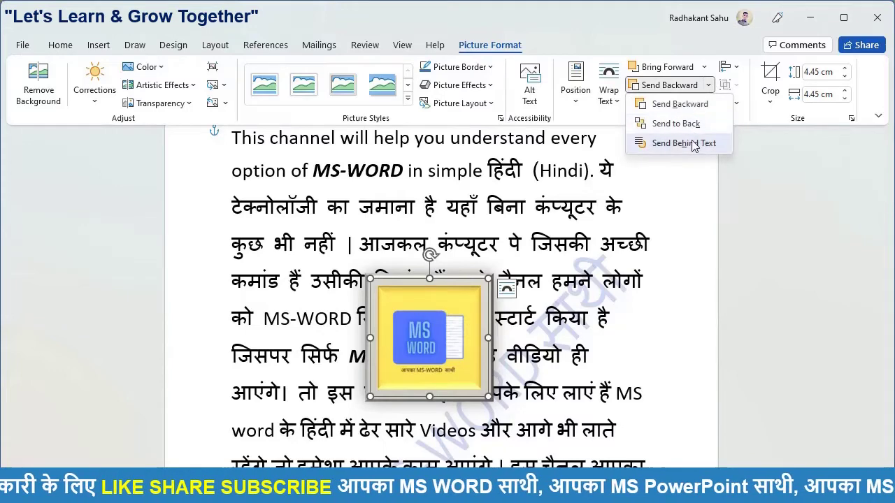
{"action": "left_click", "coordinate": [694, 145]}
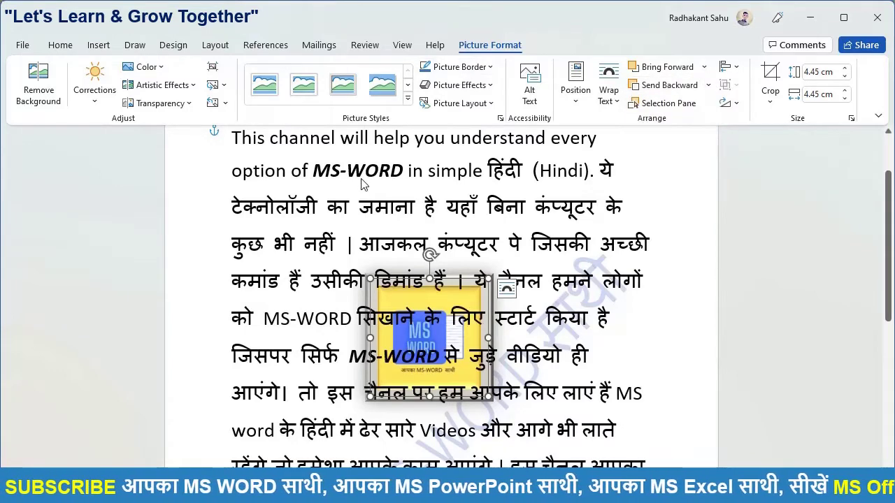
{"action": "scroll", "coordinate": [342, 187], "scroll_direction": "up", "scroll_amount": 2}
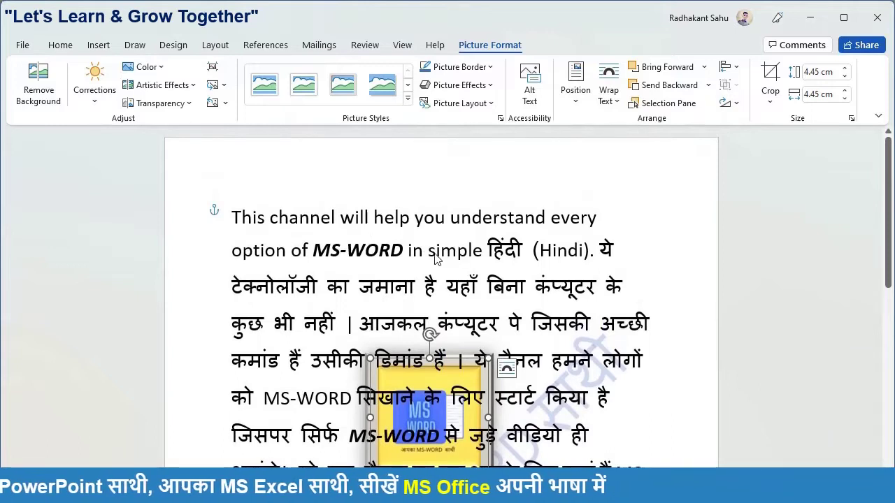
{"action": "left_click", "coordinate": [67, 47]}
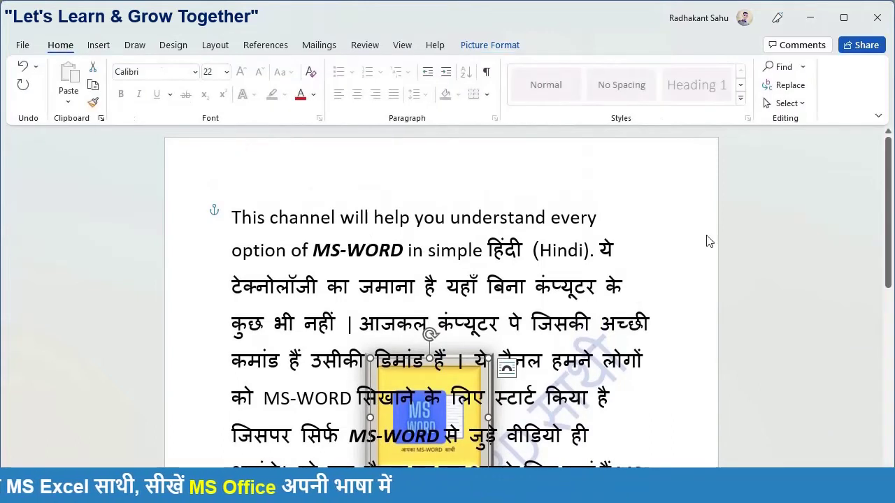
- Choose Select Objects, then deselect the logo and put the cursor at the paragraph start
{"action": "left_click", "coordinate": [786, 103]}
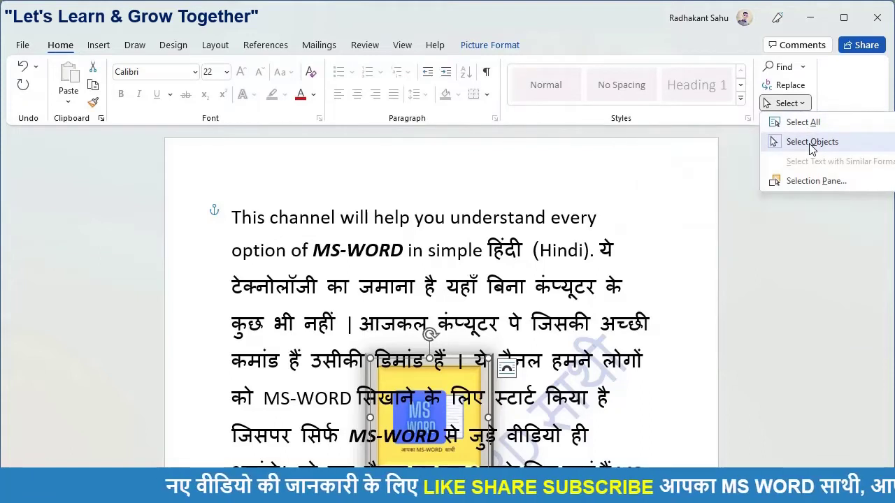
{"action": "left_click", "coordinate": [809, 143]}
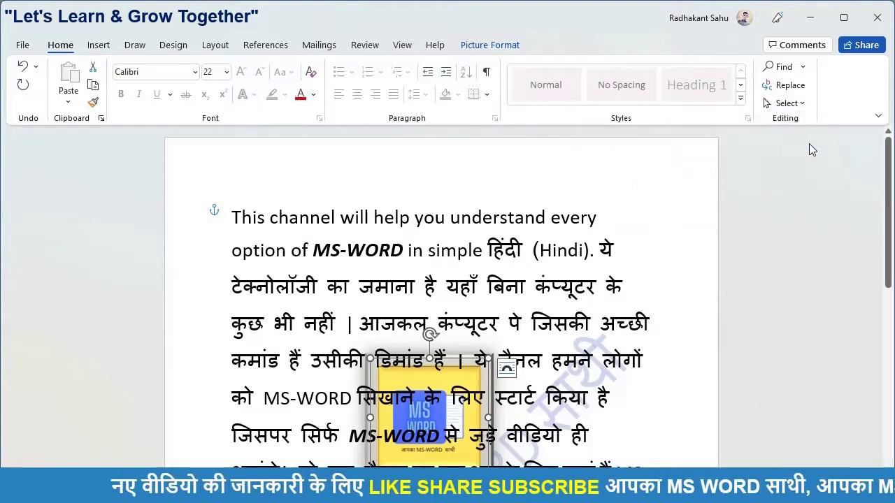
{"action": "left_click", "coordinate": [265, 216]}
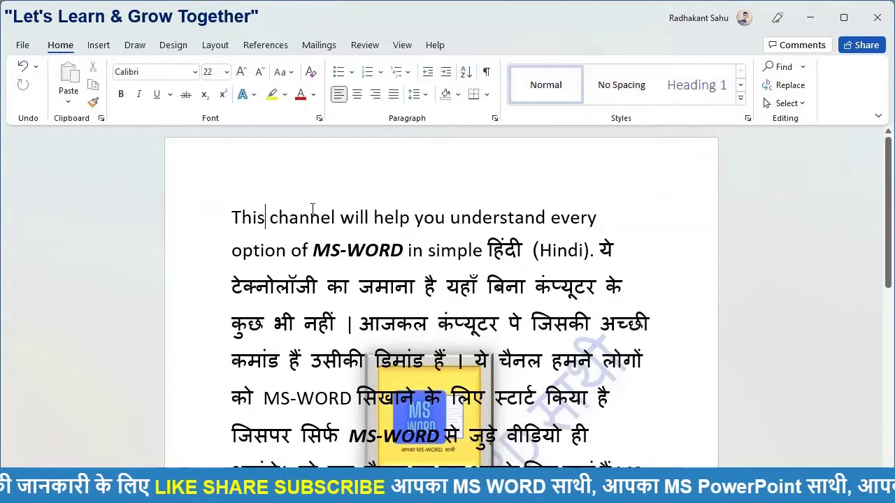
{"action": "left_click", "coordinate": [462, 215]}
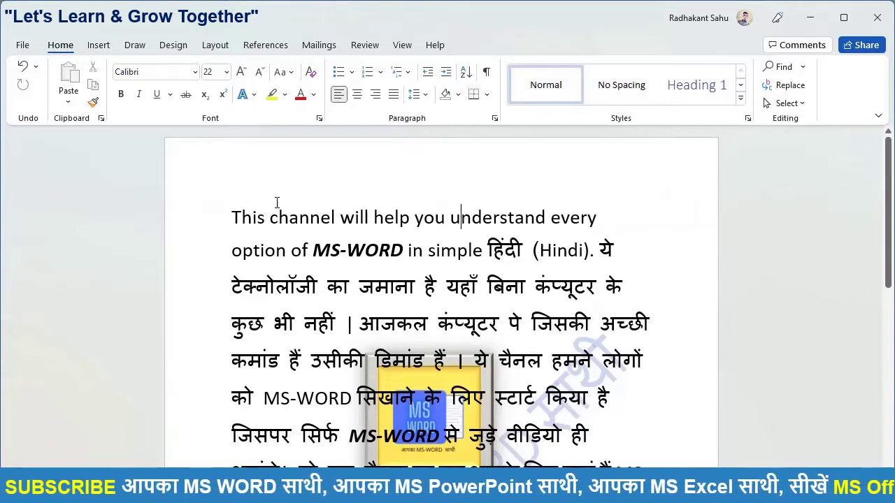
{"action": "left_click", "coordinate": [237, 213]}
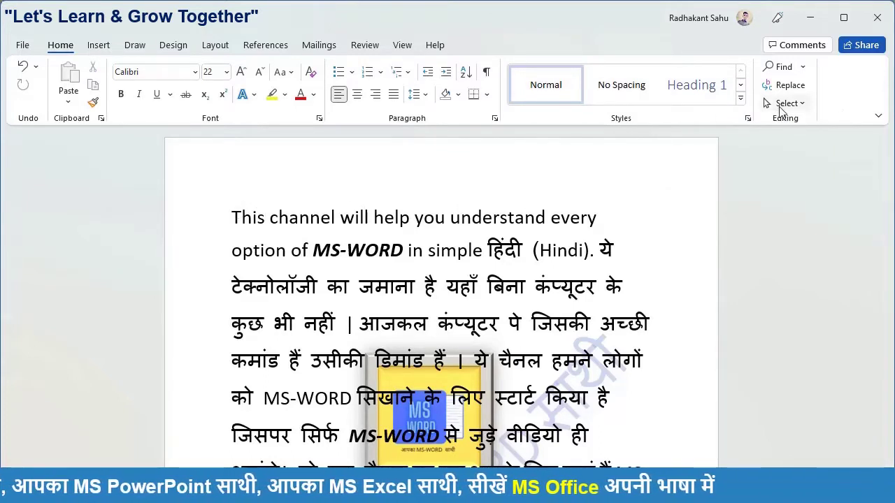
{"action": "left_click", "coordinate": [784, 104]}
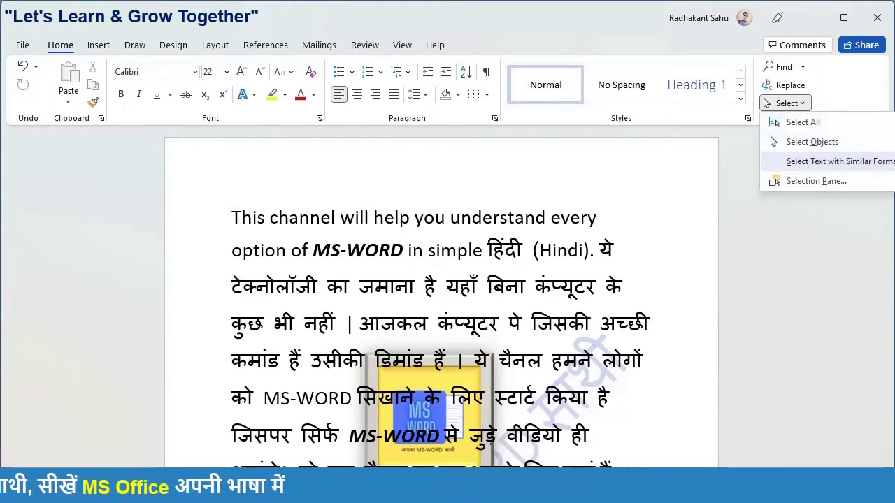
{"action": "left_click", "coordinate": [332, 239]}
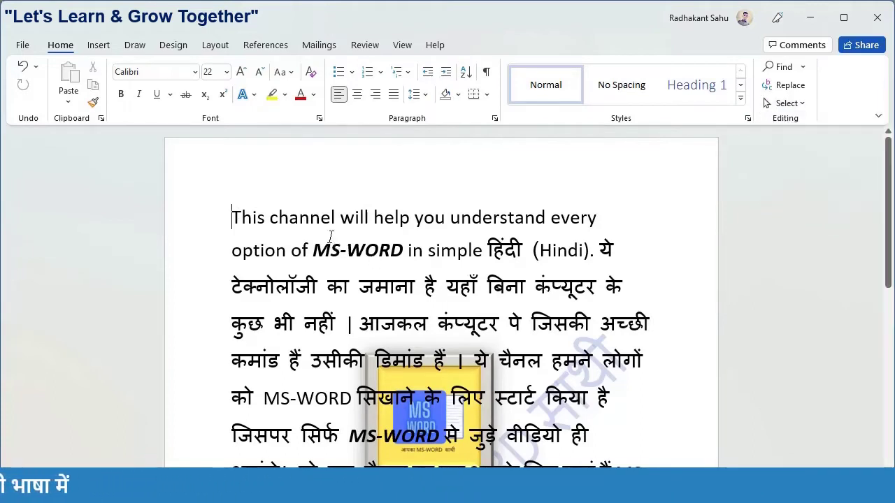
{"action": "left_click", "coordinate": [315, 250]}
{"action": "scroll", "coordinate": [343, 253], "scroll_direction": "down", "scroll_amount": 2}
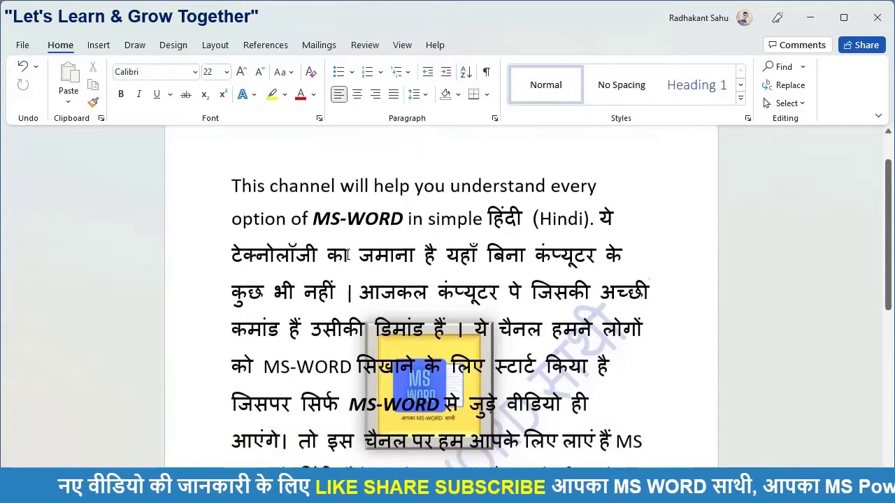
{"action": "scroll", "coordinate": [347, 252], "scroll_direction": "down", "scroll_amount": 3}
{"action": "scroll", "coordinate": [346, 241], "scroll_direction": "up", "scroll_amount": 2}
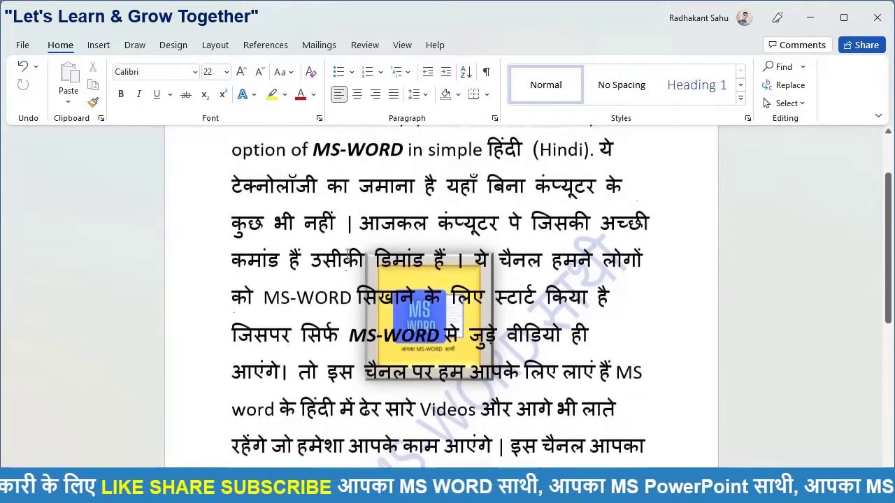
{"action": "scroll", "coordinate": [344, 234], "scroll_direction": "up", "scroll_amount": 2}
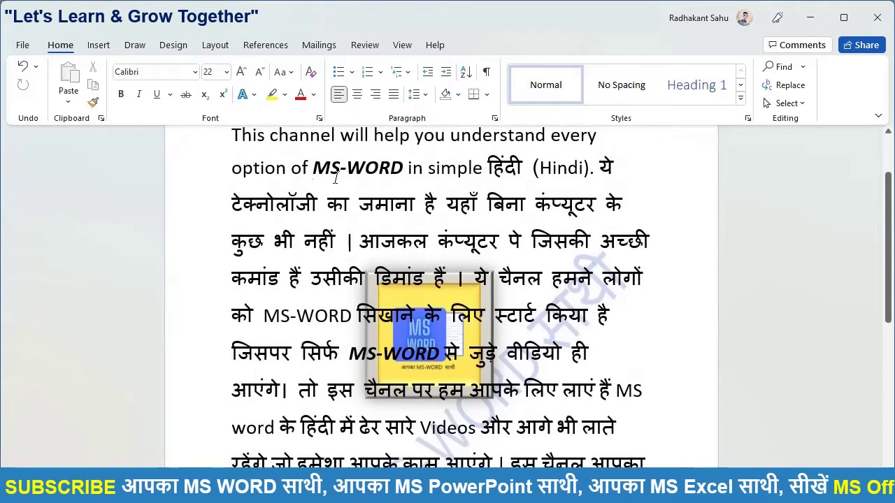
- Select the bold italic word MS-WORD in the paragraph's second line
{"action": "scroll", "coordinate": [336, 183], "scroll_direction": "up", "scroll_amount": 3}
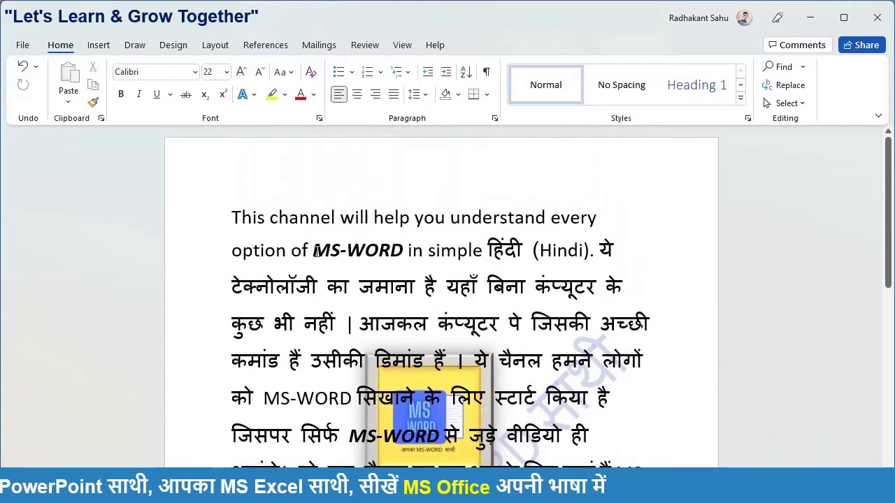
{"action": "left_click_drag", "start_coordinate": [315, 251], "coordinate": [403, 256]}
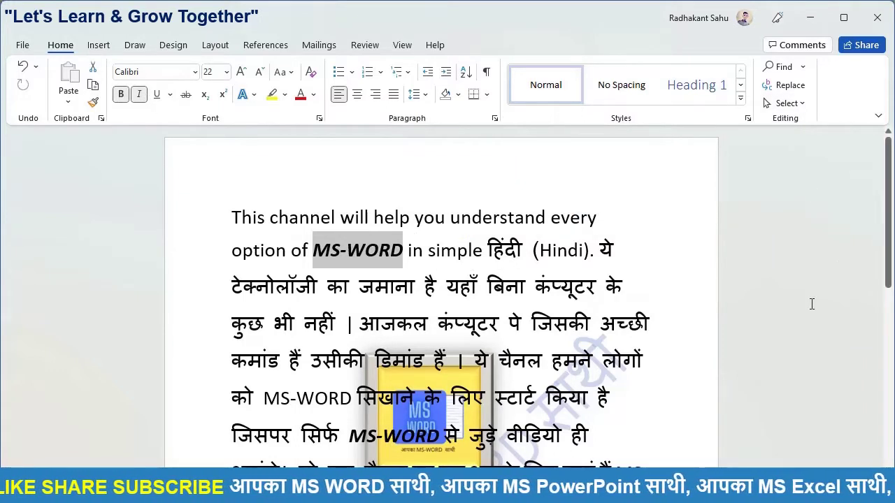
- Select all text formatted like the bold italic MS-WORD and scroll through the matches
{"action": "left_click", "coordinate": [790, 103]}
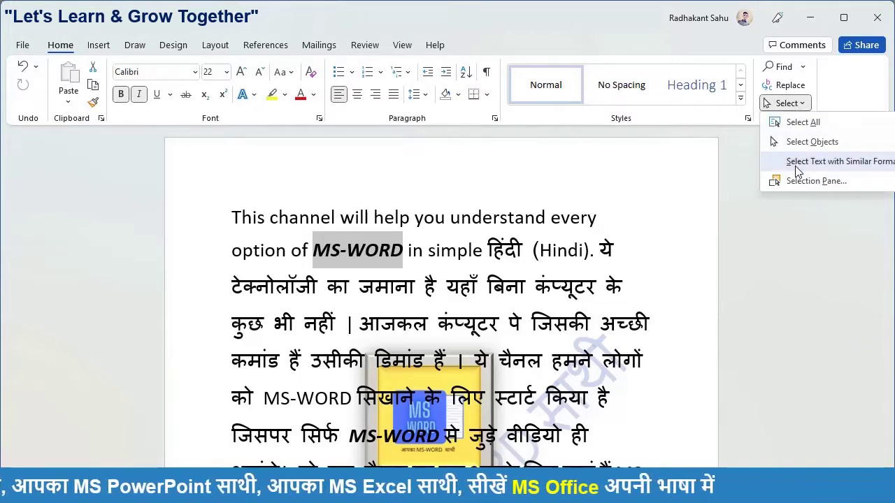
{"action": "left_click", "coordinate": [797, 162]}
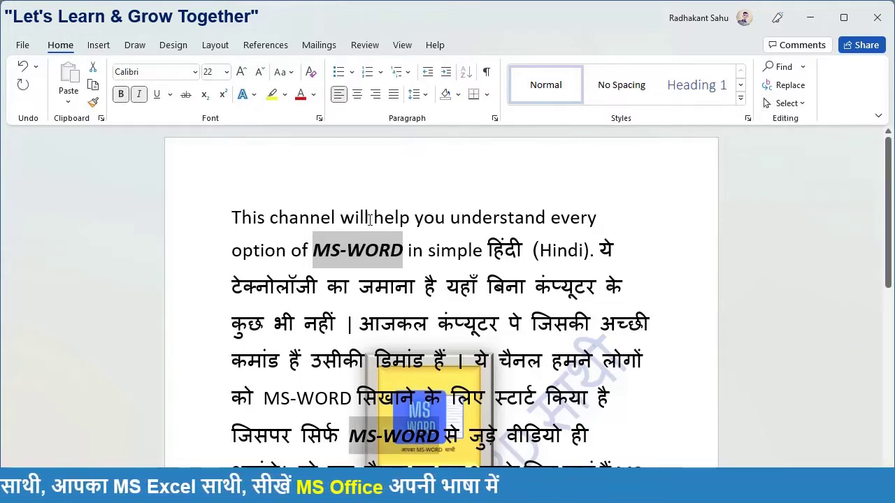
{"action": "scroll", "coordinate": [315, 315], "scroll_direction": "down", "scroll_amount": 5}
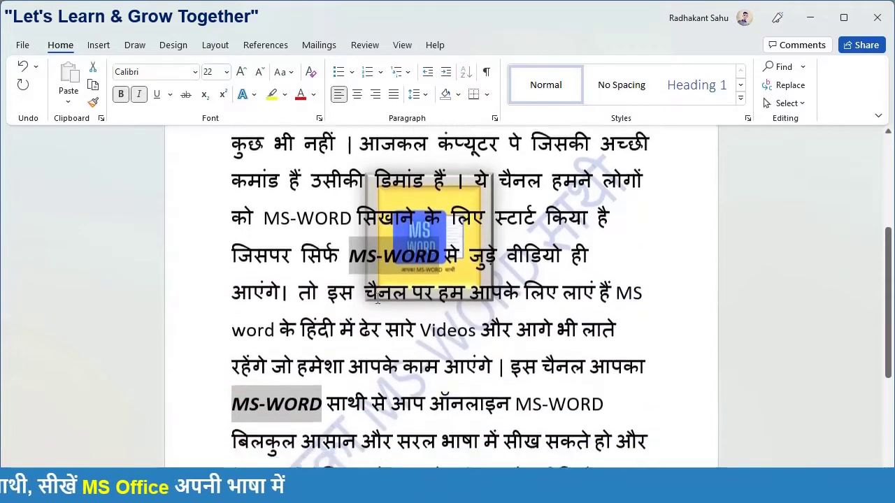
{"action": "scroll", "coordinate": [308, 388], "scroll_direction": "down", "scroll_amount": 5}
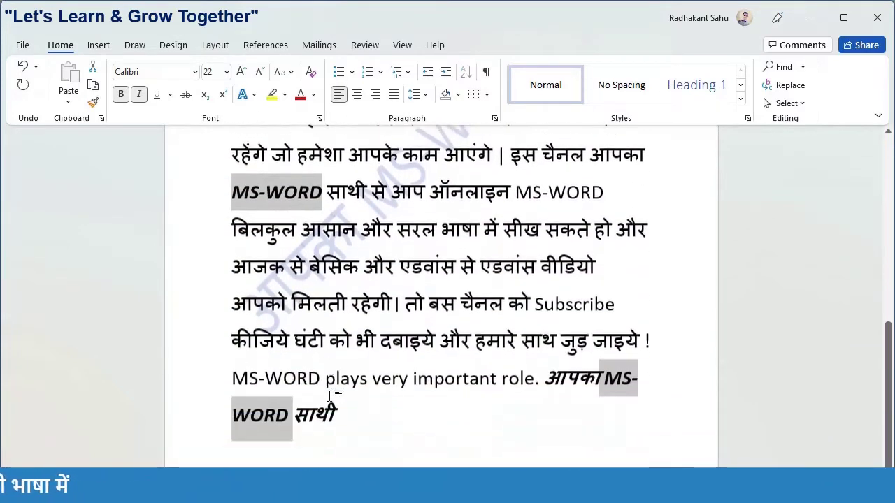
{"action": "scroll", "coordinate": [460, 355], "scroll_direction": "up", "scroll_amount": 2}
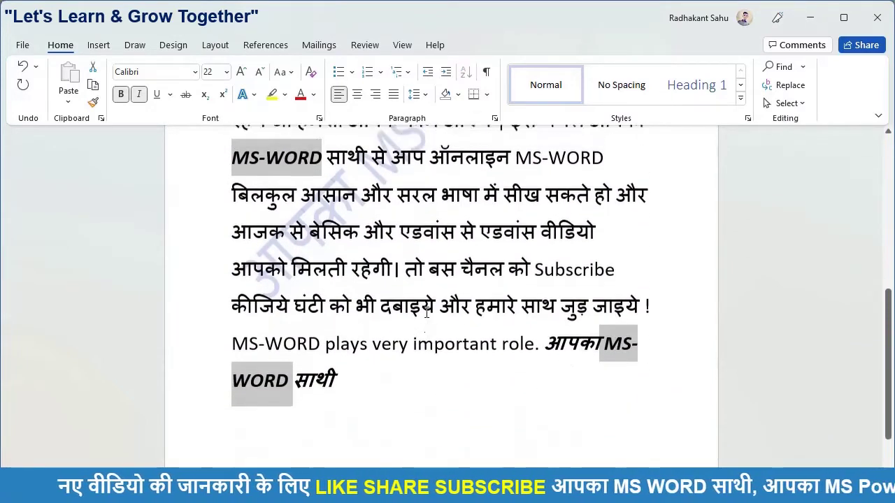
{"action": "scroll", "coordinate": [427, 314], "scroll_direction": "up", "scroll_amount": 3}
{"action": "scroll", "coordinate": [427, 314], "scroll_direction": "up", "scroll_amount": 2}
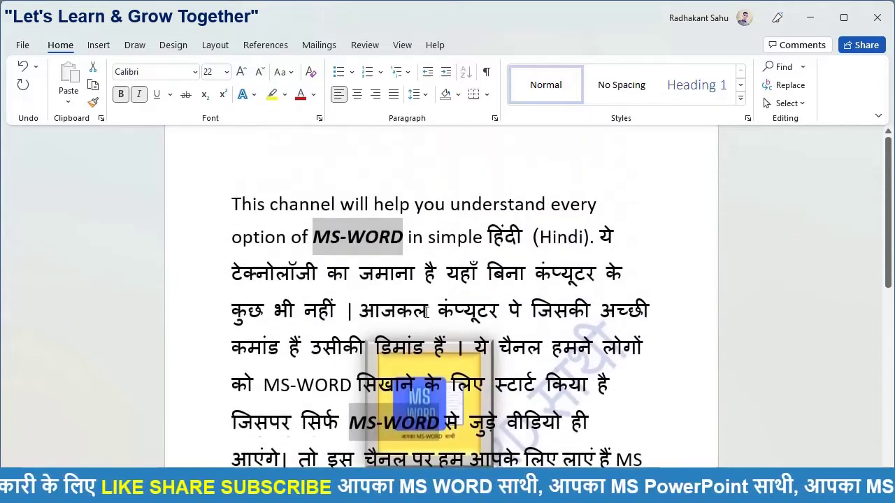
- Open the Selection Pane, then hide and re-show Picture 1, the logo
{"action": "left_click", "coordinate": [233, 212]}
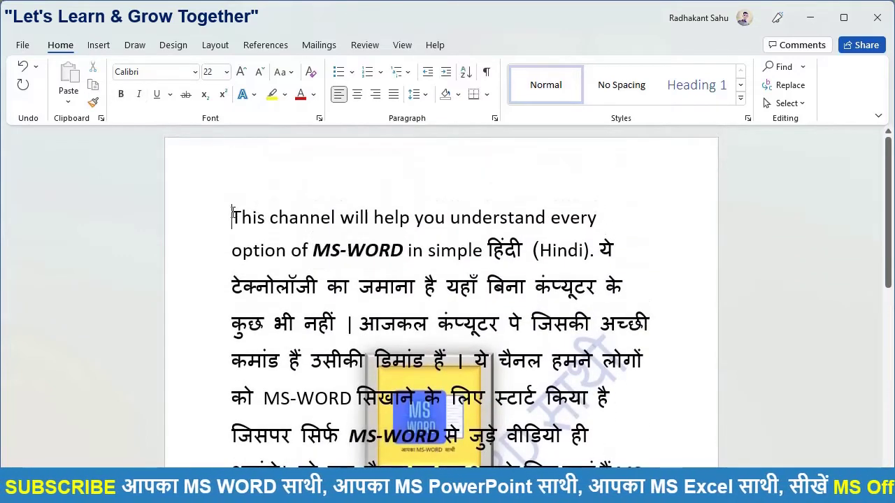
{"action": "left_click", "coordinate": [795, 103]}
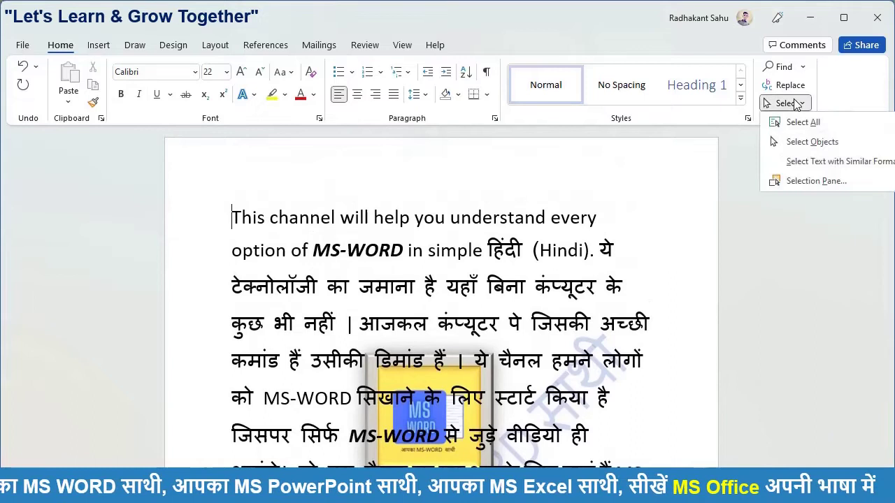
{"action": "left_click", "coordinate": [827, 185]}
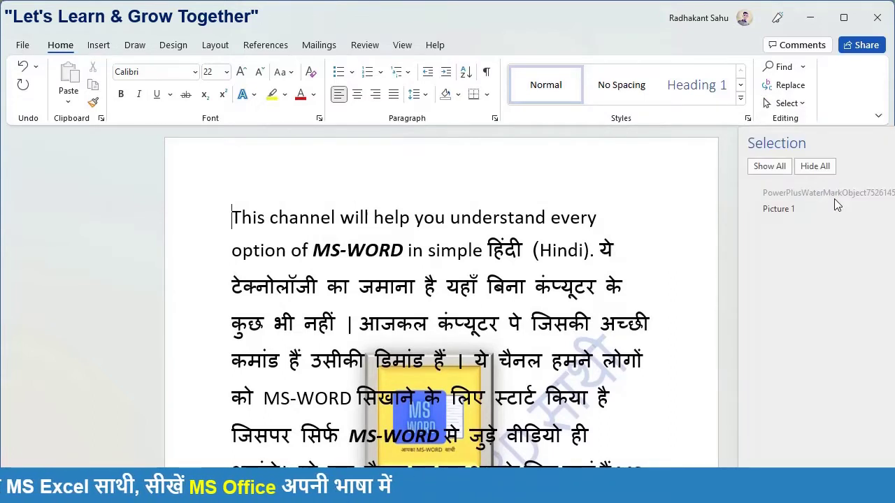
{"action": "left_click_drag", "start_coordinate": [862, 139], "coordinate": [805, 141]}
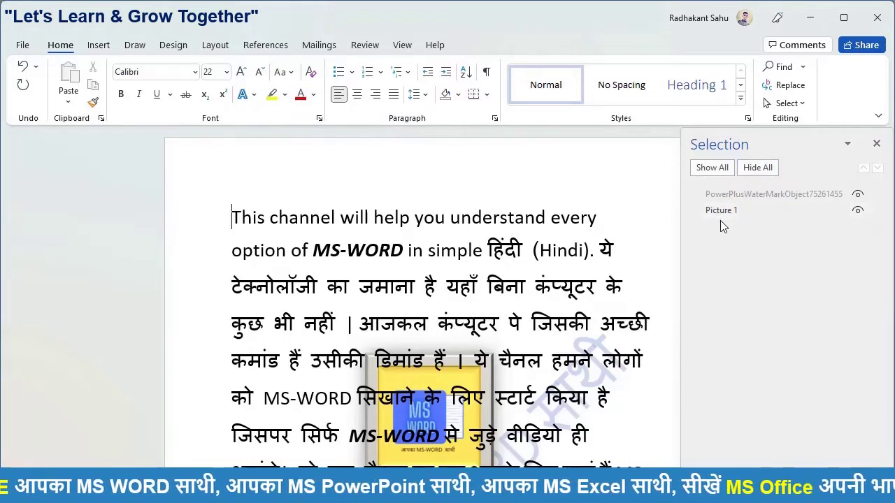
{"action": "left_click", "coordinate": [858, 211]}
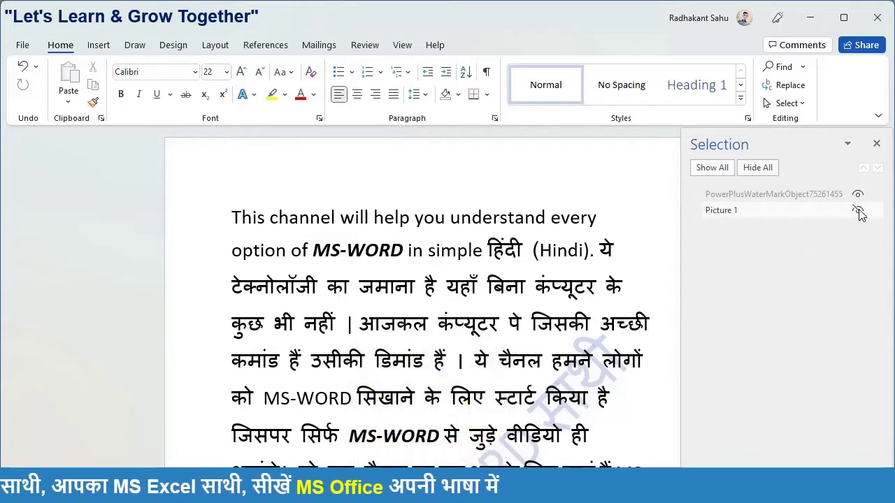
{"action": "left_click", "coordinate": [858, 211]}
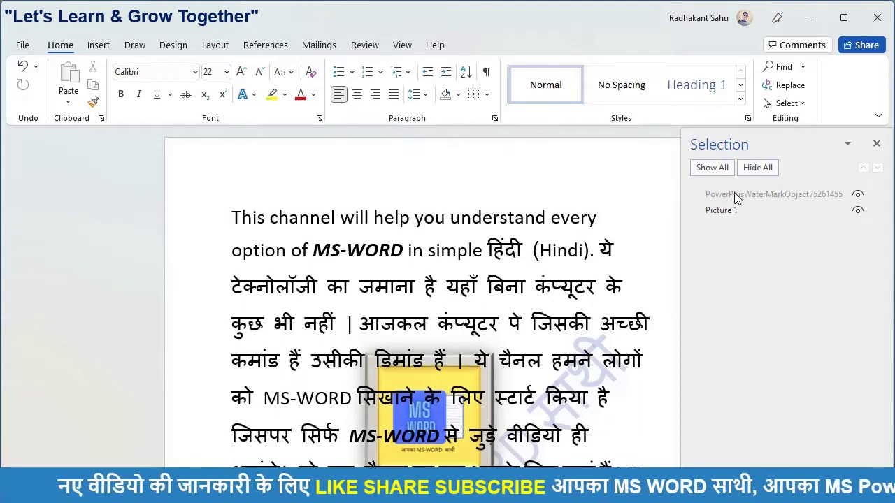
- Close the Selection pane and preview the Design watermark gallery without applying one
{"action": "left_click", "coordinate": [875, 144]}
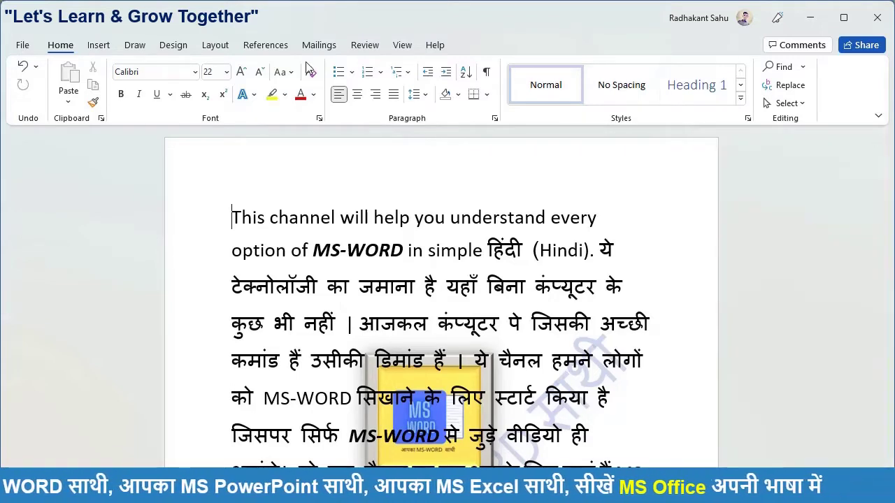
{"action": "left_click", "coordinate": [173, 44]}
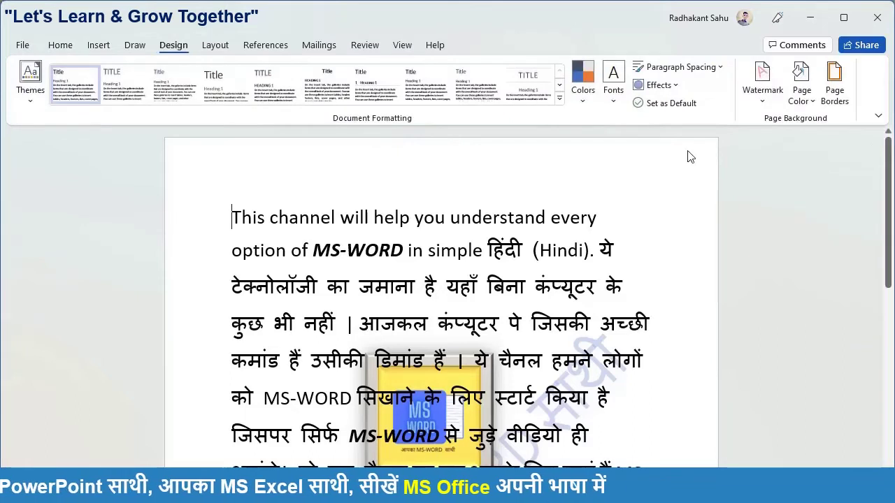
{"action": "left_click", "coordinate": [759, 98]}
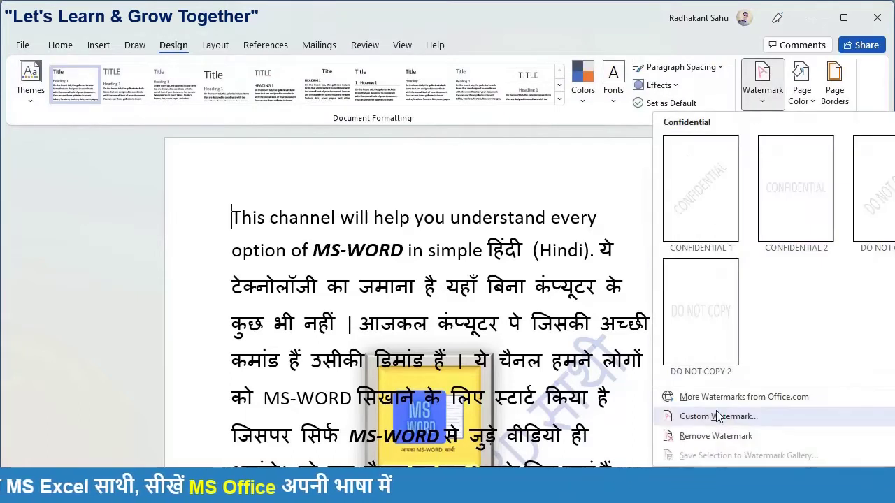
{"action": "left_click", "coordinate": [231, 216]}
{"action": "left_click", "coordinate": [60, 46]}
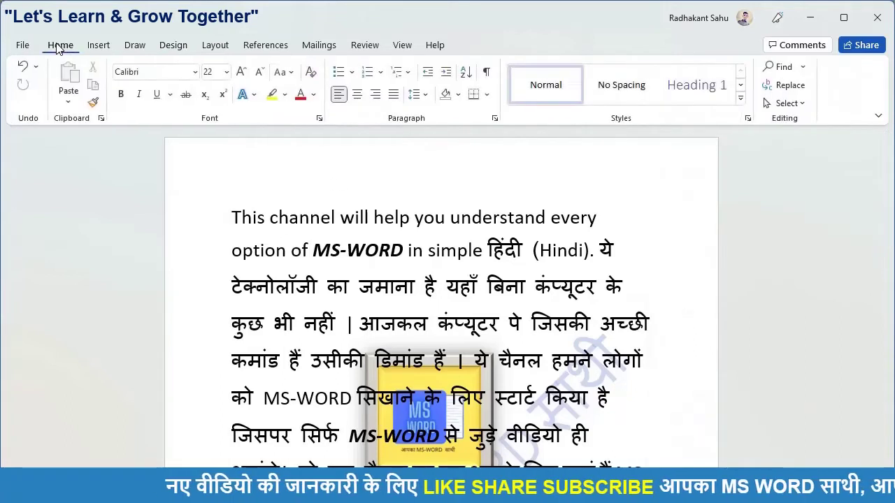
- Reopen the Selection Pane and move it back to the right side of the window
{"action": "left_click", "coordinate": [783, 104]}
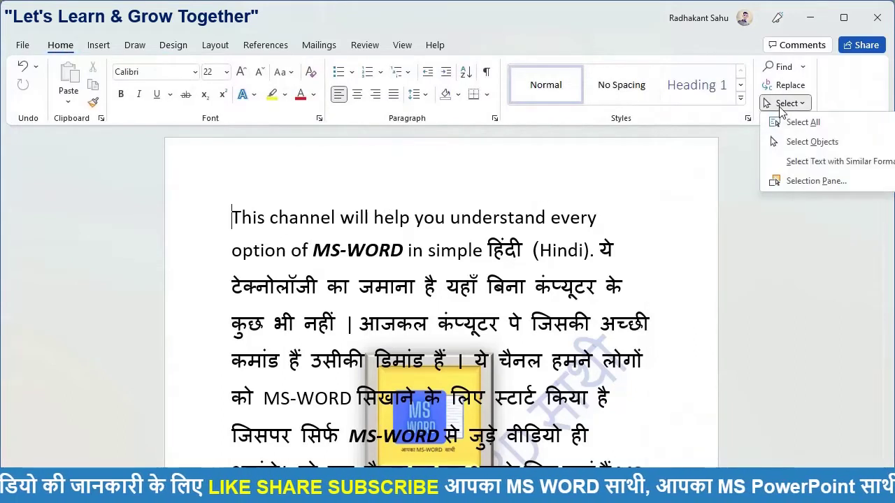
{"action": "left_click", "coordinate": [799, 183]}
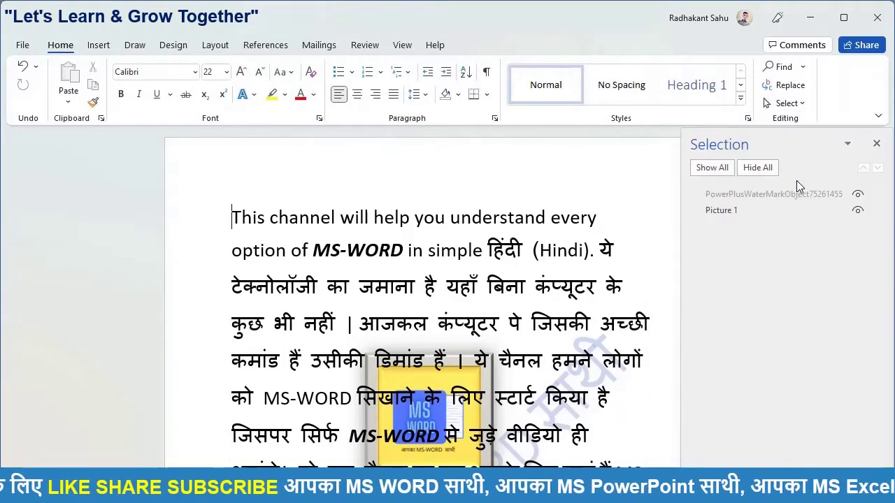
{"action": "left_click", "coordinate": [847, 143]}
{"action": "left_click", "coordinate": [839, 164]}
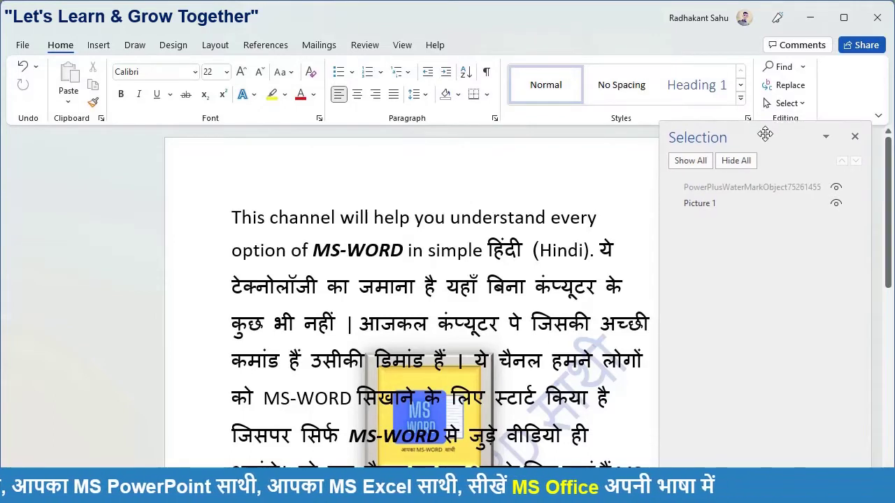
{"action": "left_click", "coordinate": [778, 139]}
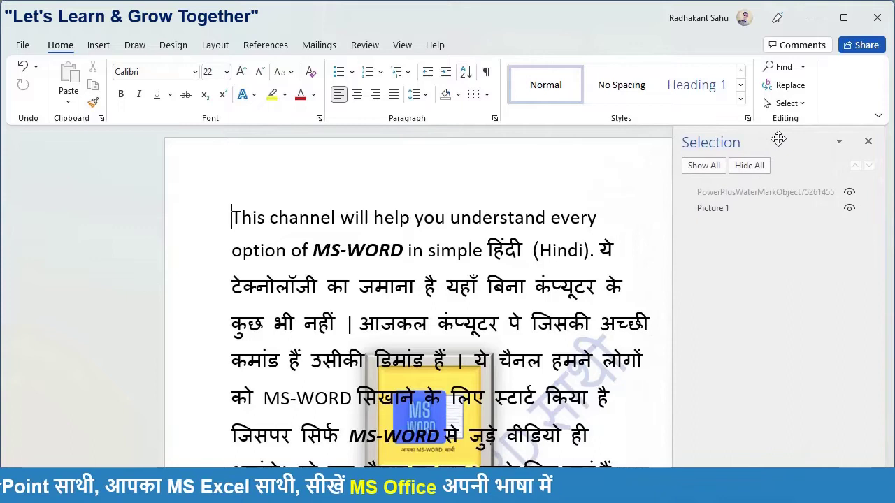
- Resize the Selection pane into a small floating box and move it further right
{"action": "left_click", "coordinate": [838, 143]}
{"action": "left_click", "coordinate": [814, 175]}
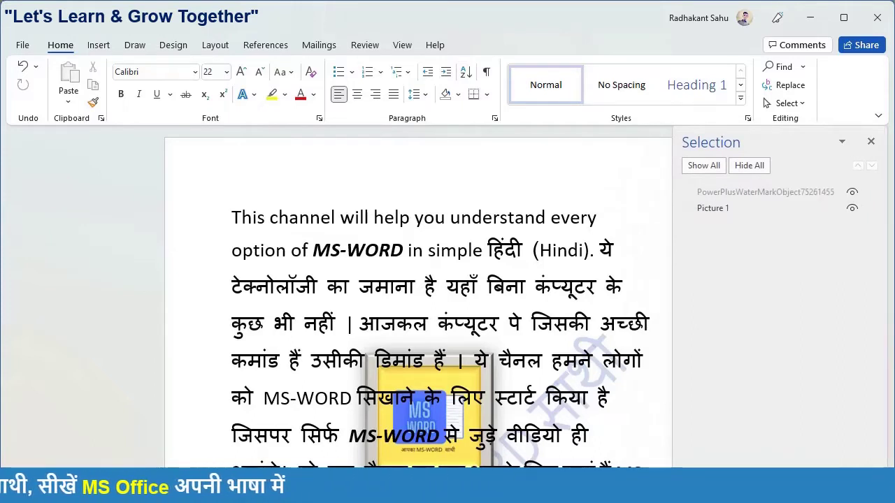
{"action": "left_click", "coordinate": [771, 361]}
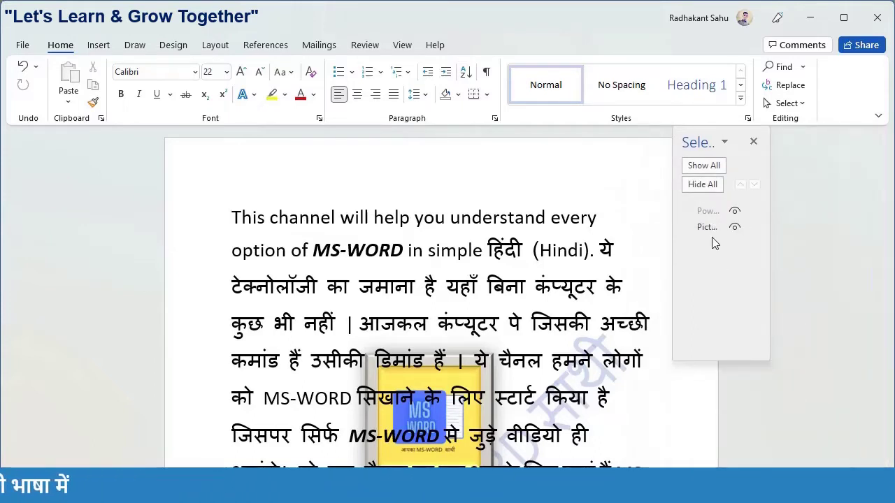
{"action": "left_click", "coordinate": [726, 143]}
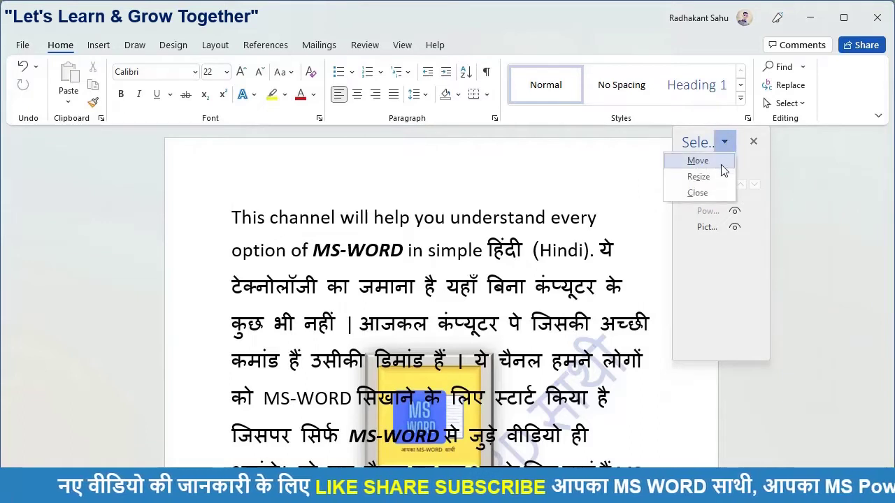
{"action": "left_click", "coordinate": [724, 143]}
{"action": "mouse_move", "coordinate": [724, 144]}
{"action": "left_mouse_down"}
{"action": "mouse_move", "coordinate": [830, 142]}
{"action": "mouse_move", "coordinate": [818, 144]}
{"action": "left_mouse_up"}
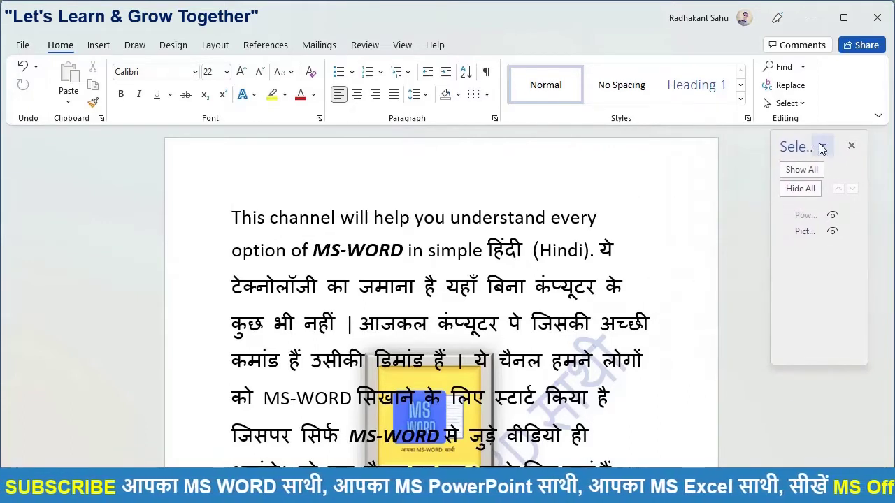
{"action": "left_click", "coordinate": [822, 147]}
{"action": "left_click", "coordinate": [797, 181]}
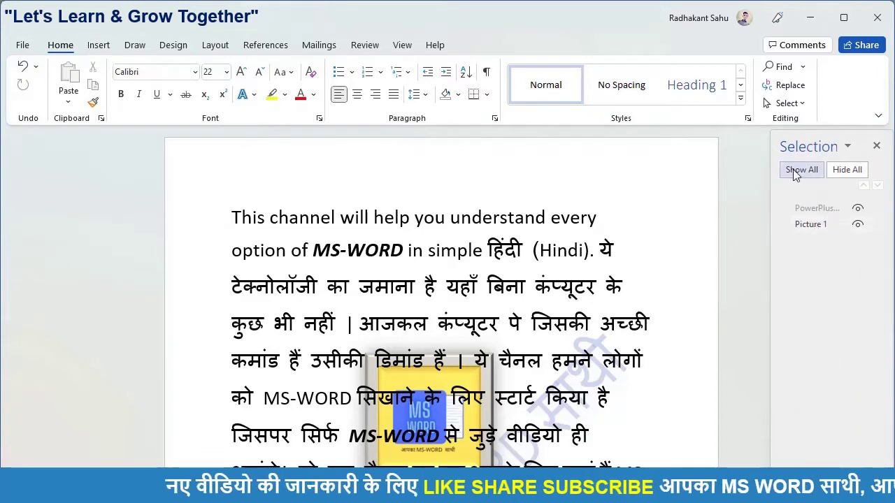
- Widen the Selection pane to show full names, close it from its options, reopen Select
{"action": "left_click_drag", "start_coordinate": [769, 144], "coordinate": [718, 127]}
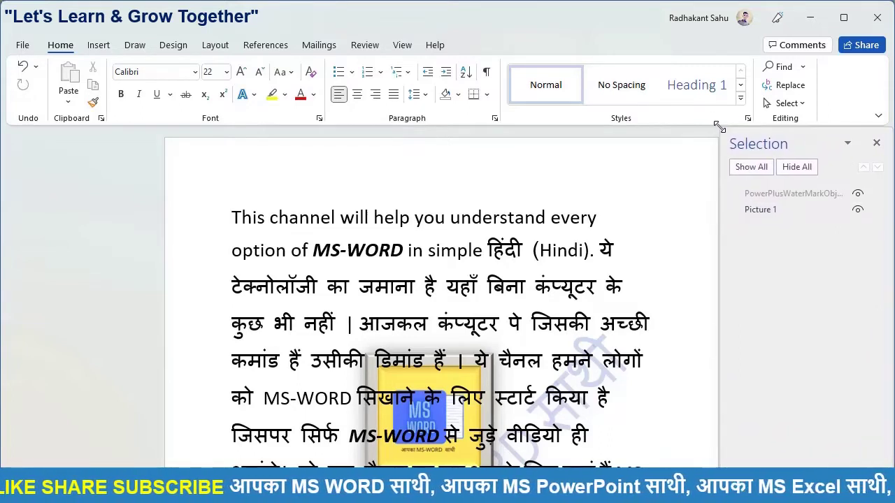
{"action": "left_click", "coordinate": [848, 143]}
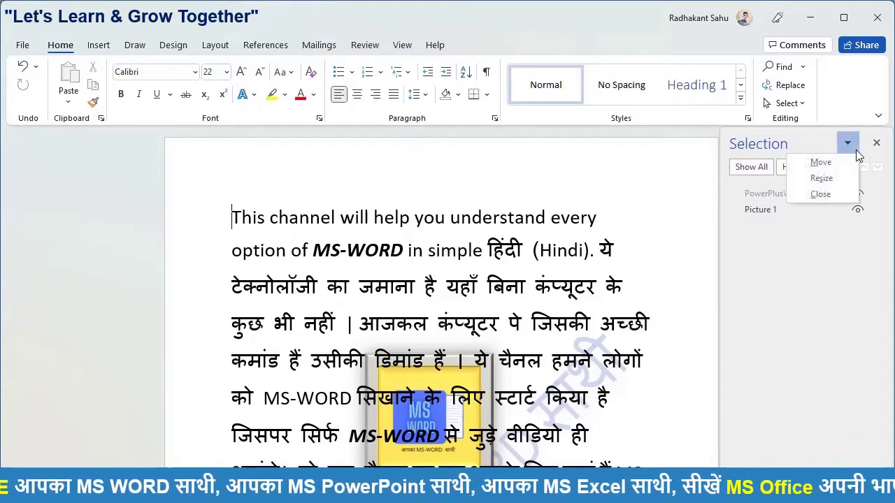
{"action": "left_click", "coordinate": [827, 198]}
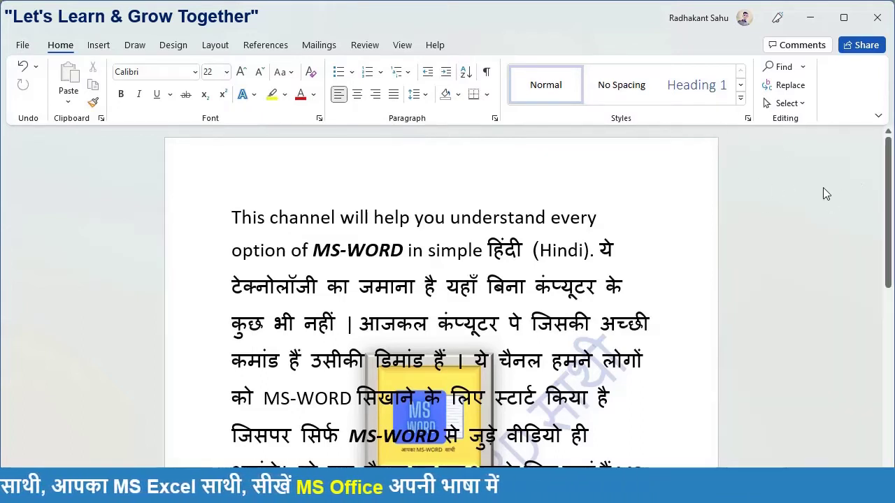
{"action": "left_click", "coordinate": [802, 103]}
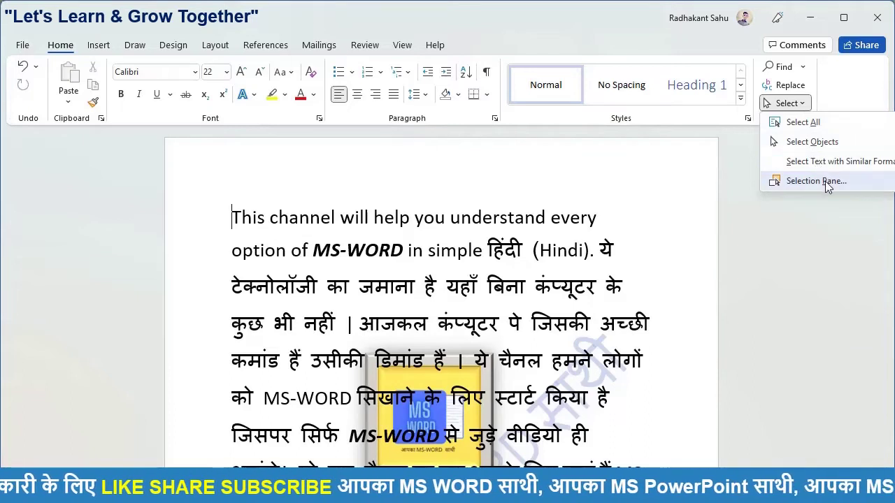
- Dismiss the Select dropdown without opening Selection Pane, leaving the MS-WORD introduction unchanged
{"action": "left_click", "coordinate": [817, 204]}
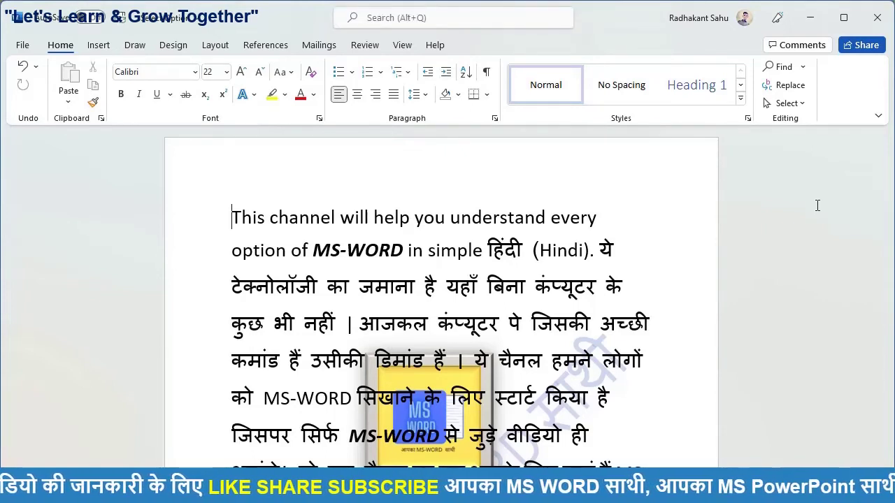
{"action": "scroll", "coordinate": [818, 206], "scroll_direction": "down", "scroll_amount": 2}
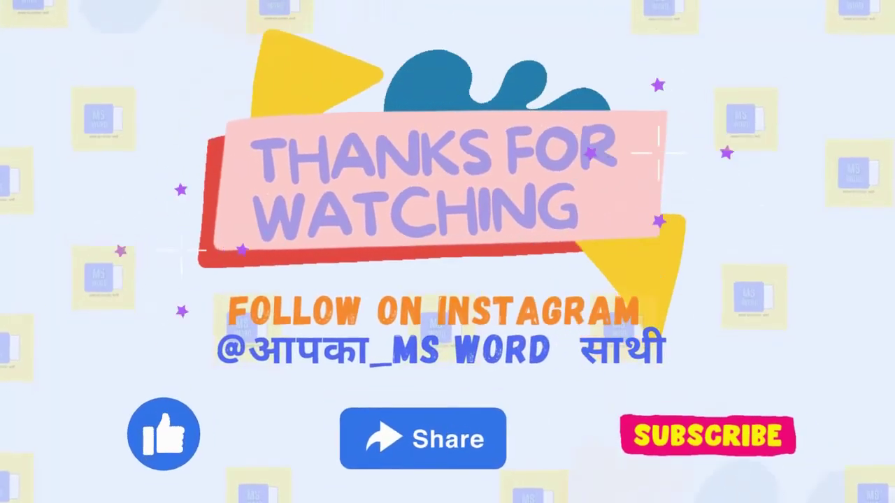